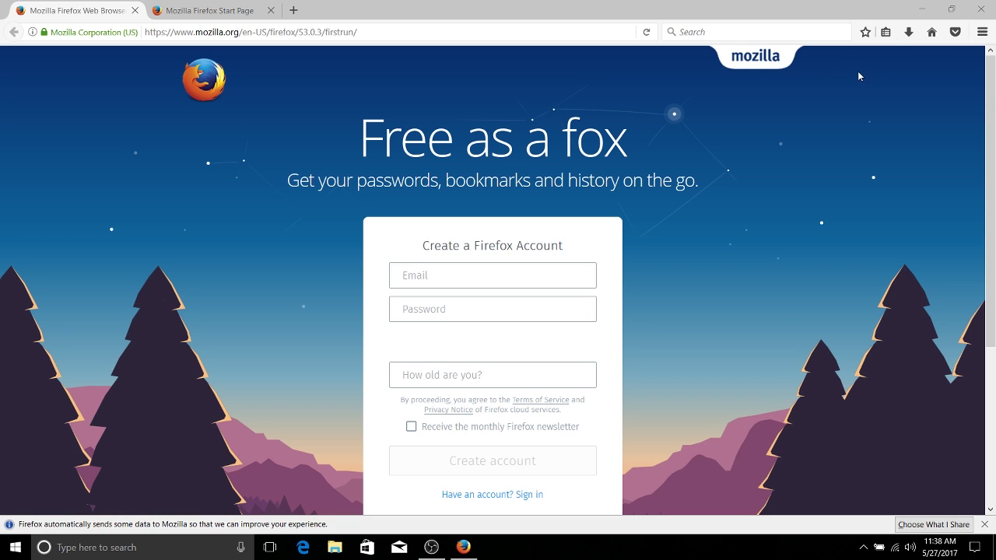
- Load google.com in a new tab, dismiss its homepage suggestion, and bookmark the page
click(232, 9)
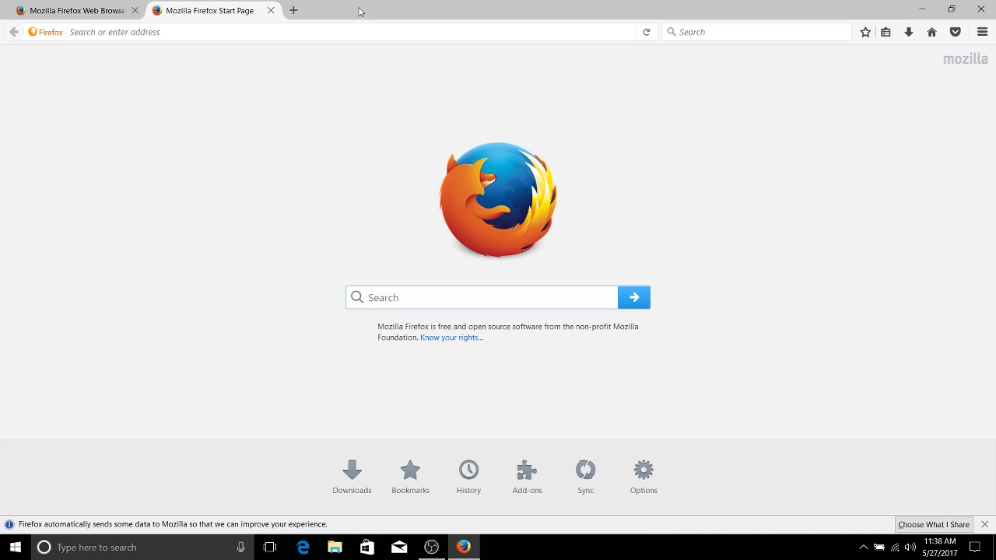
click(293, 10)
text(google.com)
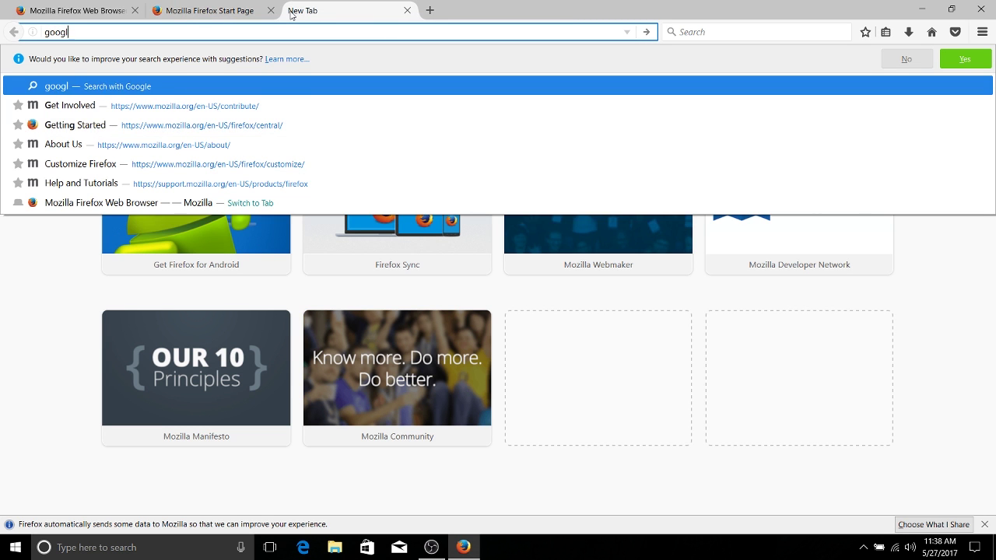
key(Return)
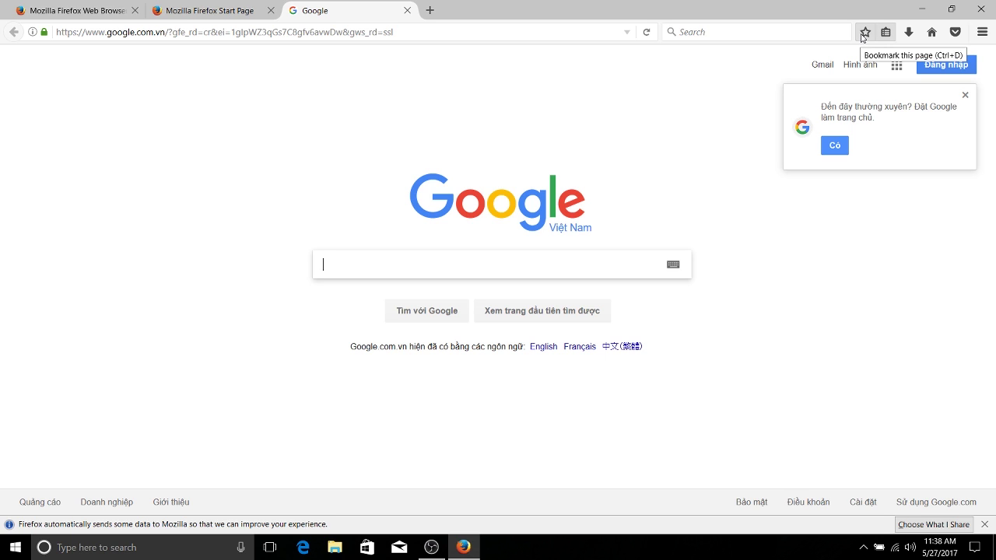
click(964, 95)
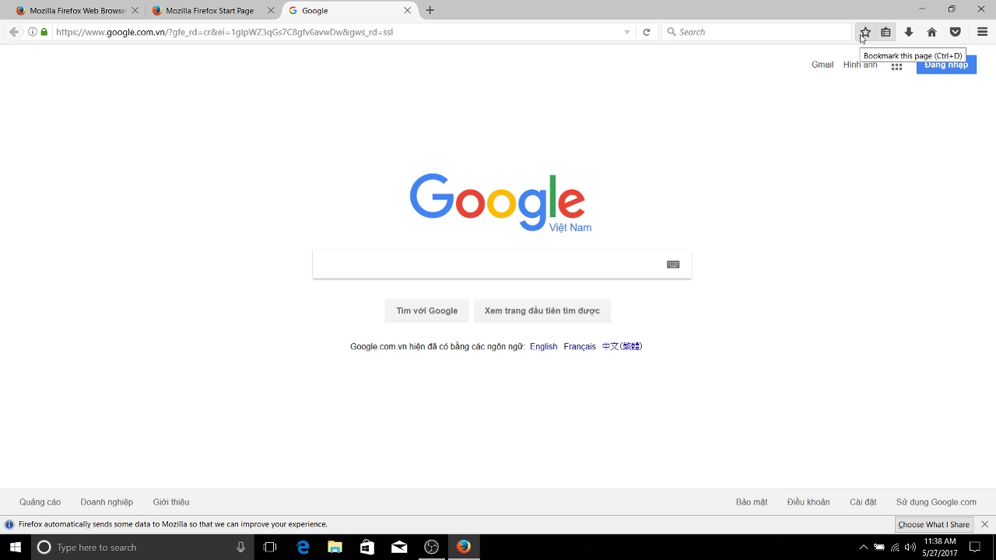
click(863, 32)
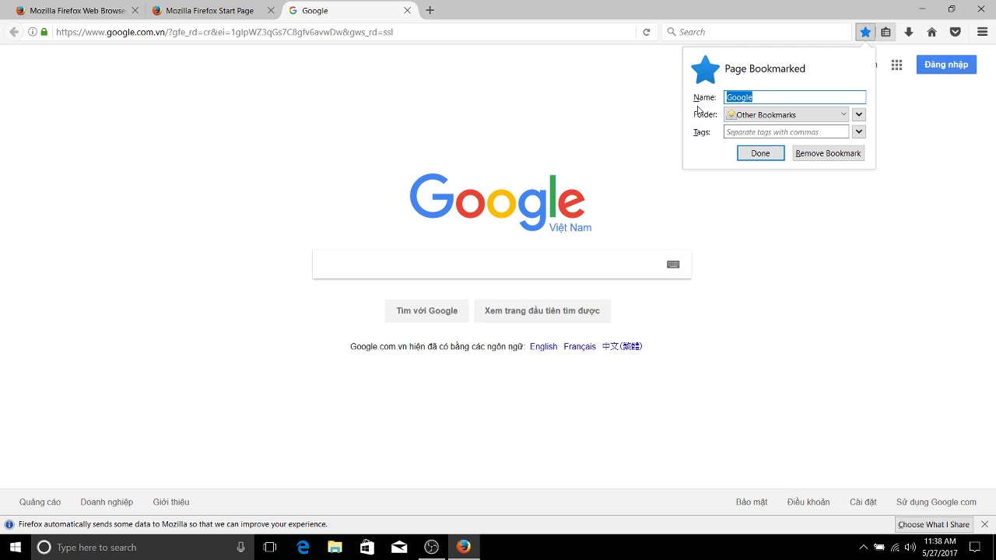
- Select the bookmark's 'Google' name, then drop down the Folder list of destinations
click(778, 96)
double_click(778, 95)
click(778, 96)
click(778, 115)
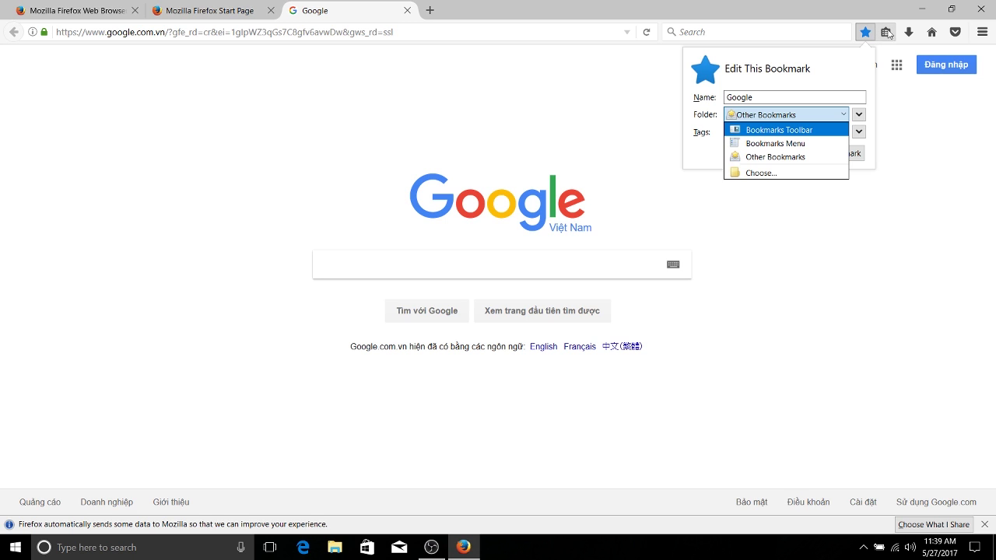
- Check under Other Bookmarks in the Bookmarks menu that Google is saved there
click(889, 35)
click(889, 36)
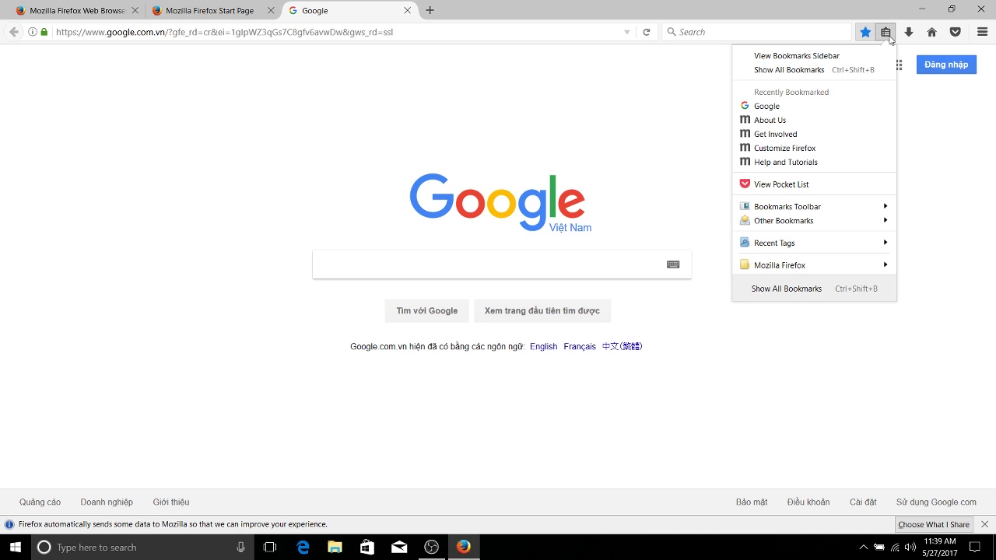
mouse_move(859, 212)
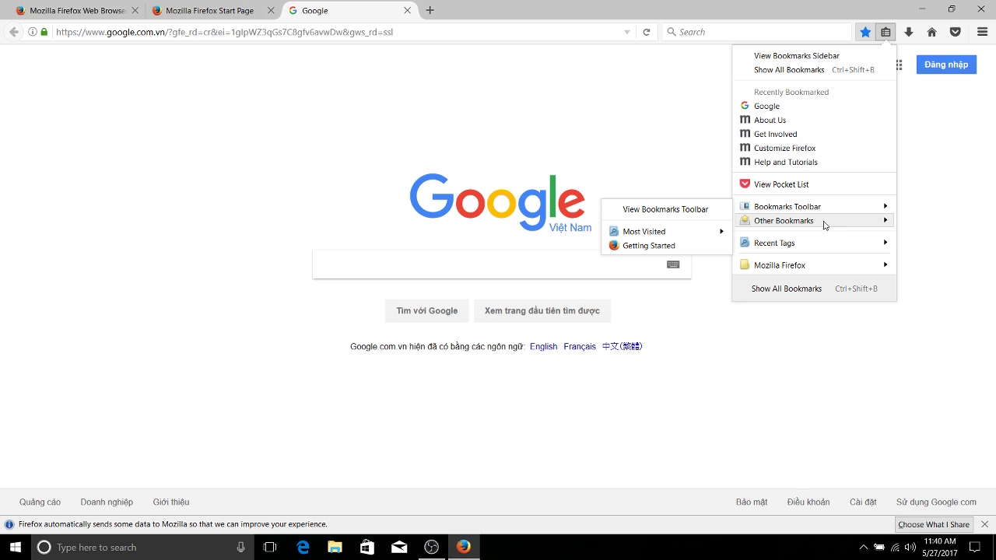
mouse_move(799, 225)
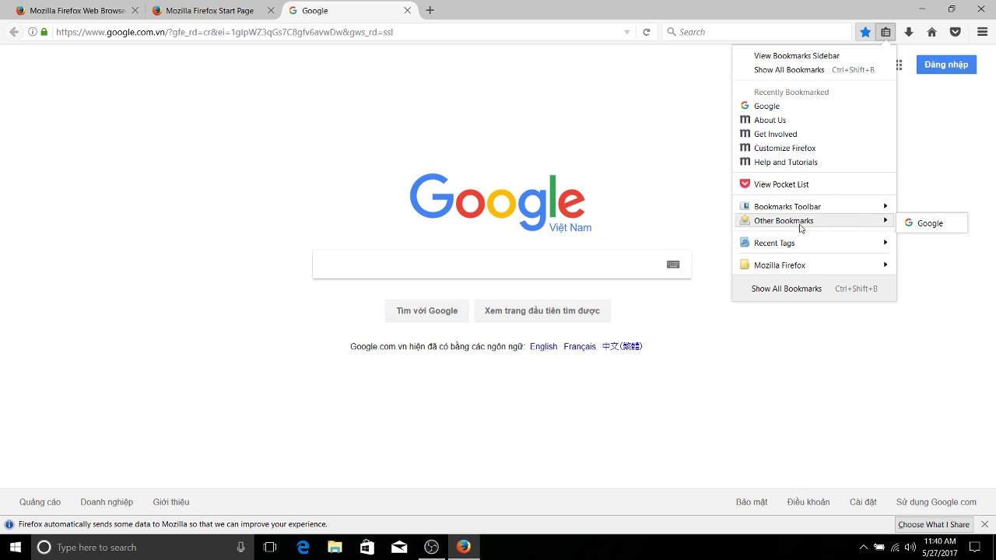
- Reopen the Google bookmark editor and expand its full folder tree
click(865, 32)
click(777, 118)
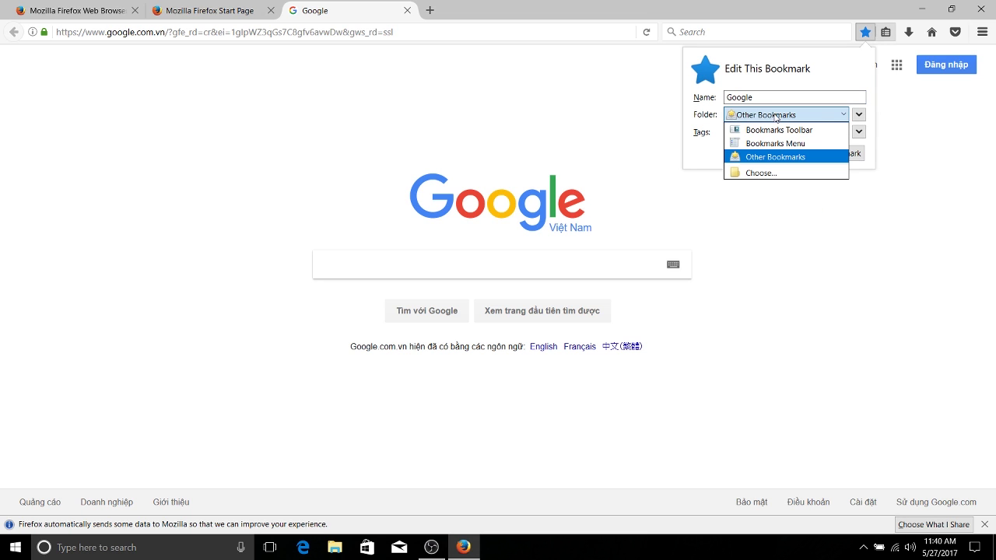
click(814, 116)
click(882, 29)
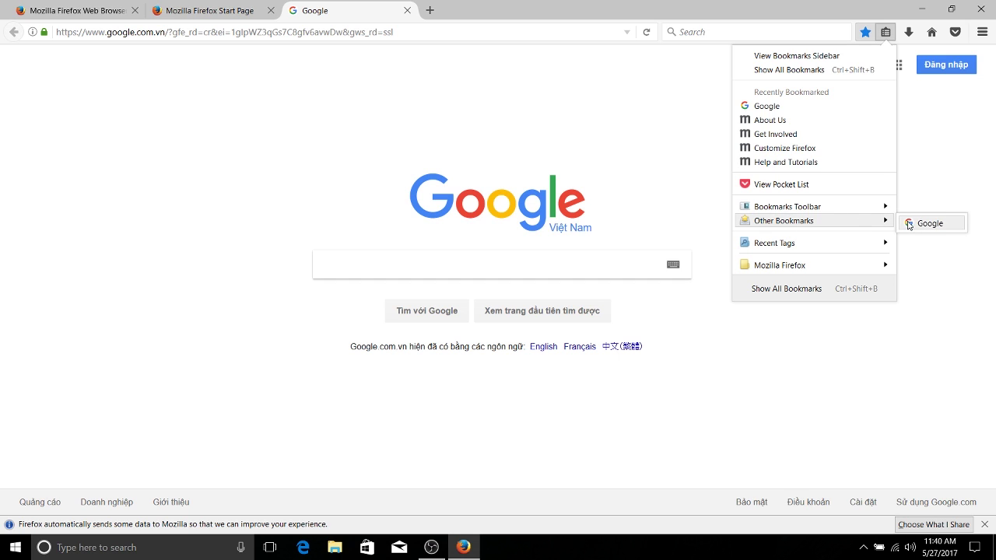
click(866, 34)
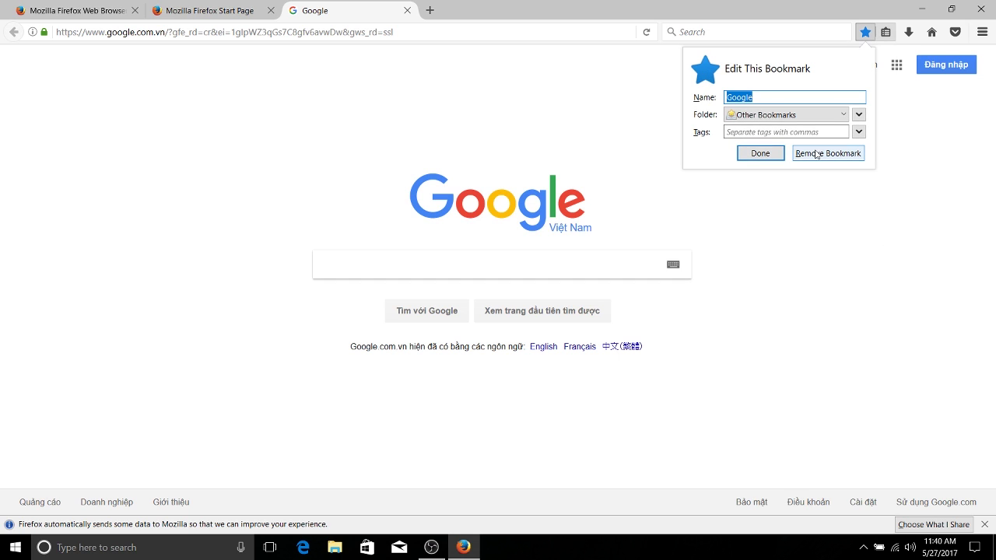
click(858, 113)
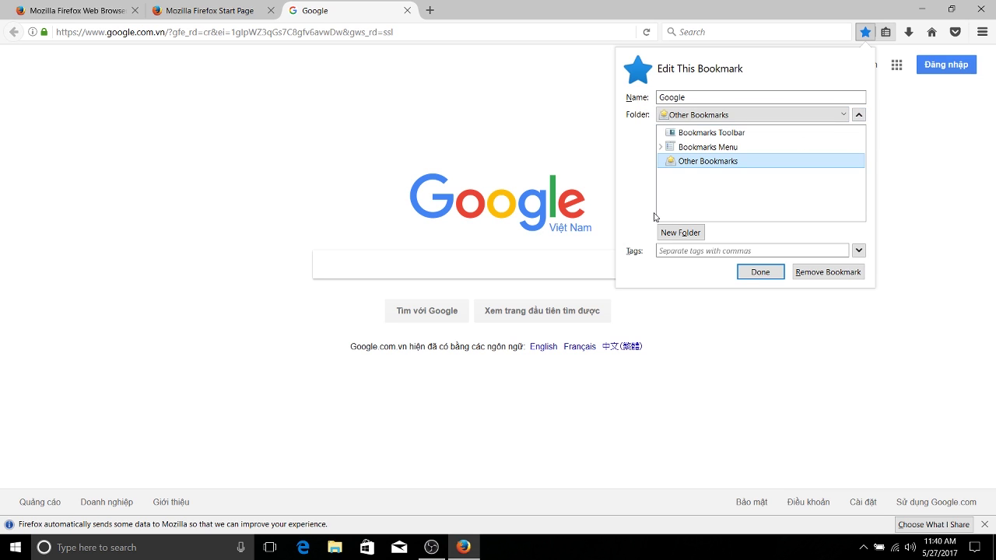
- With Other Bookmarks selected in the folder tree, add a New Folder inside it
click(841, 118)
click(859, 114)
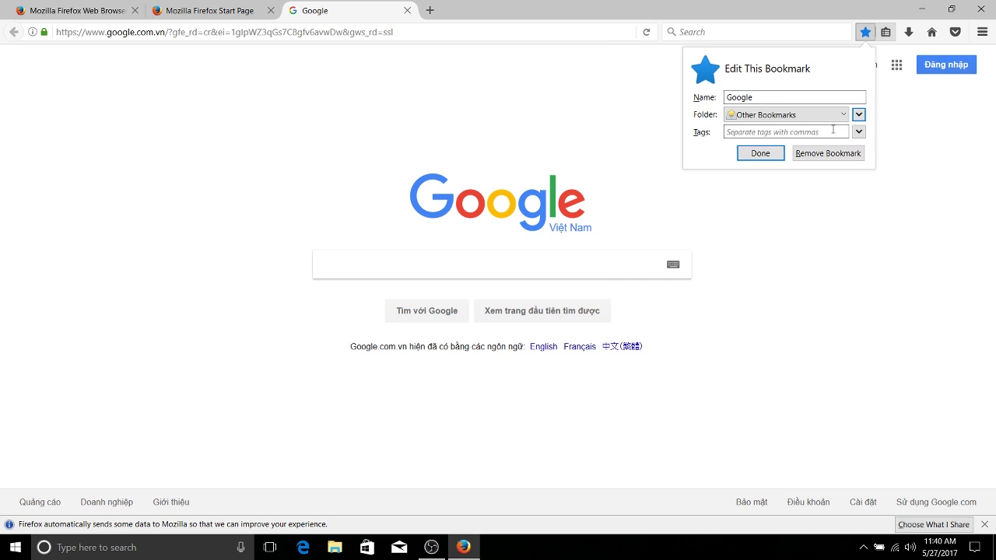
click(841, 117)
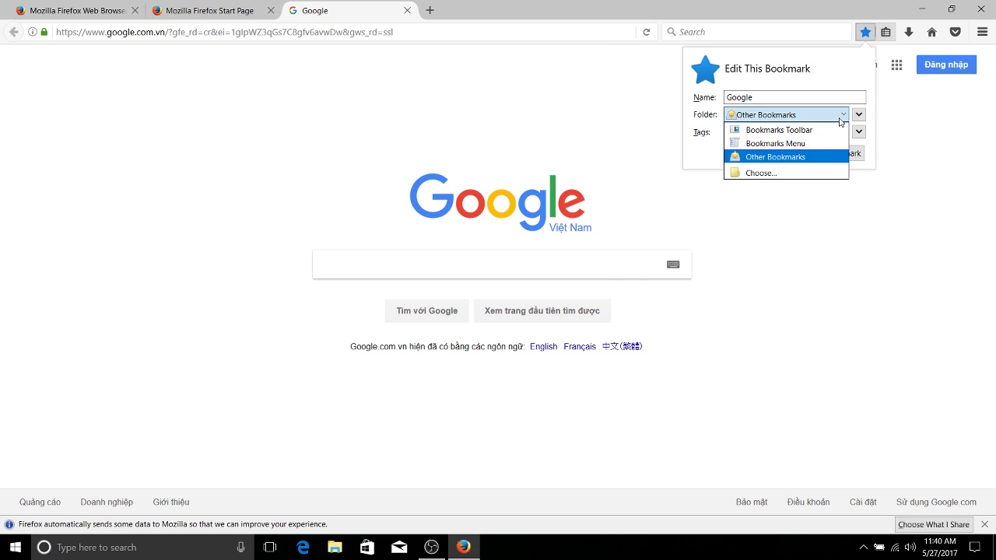
click(747, 173)
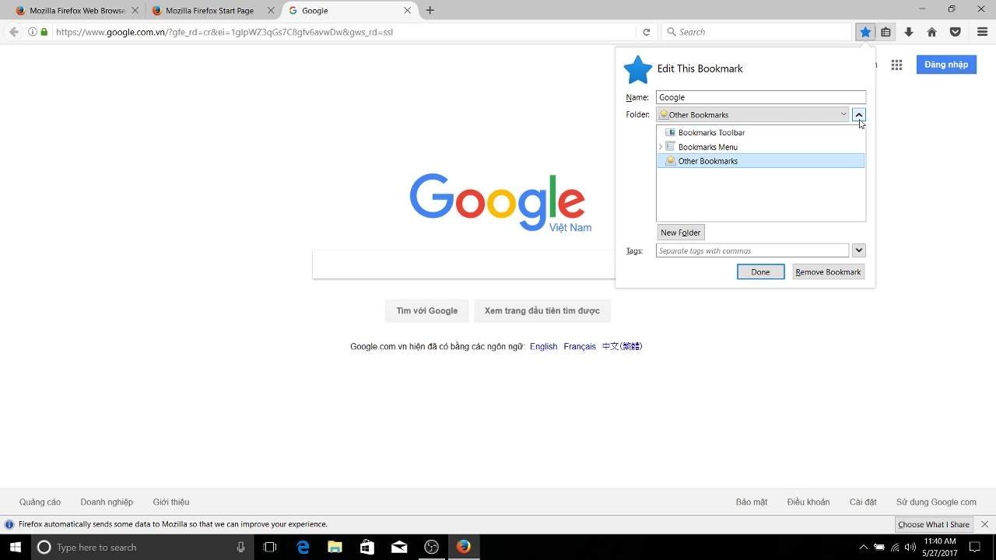
click(672, 233)
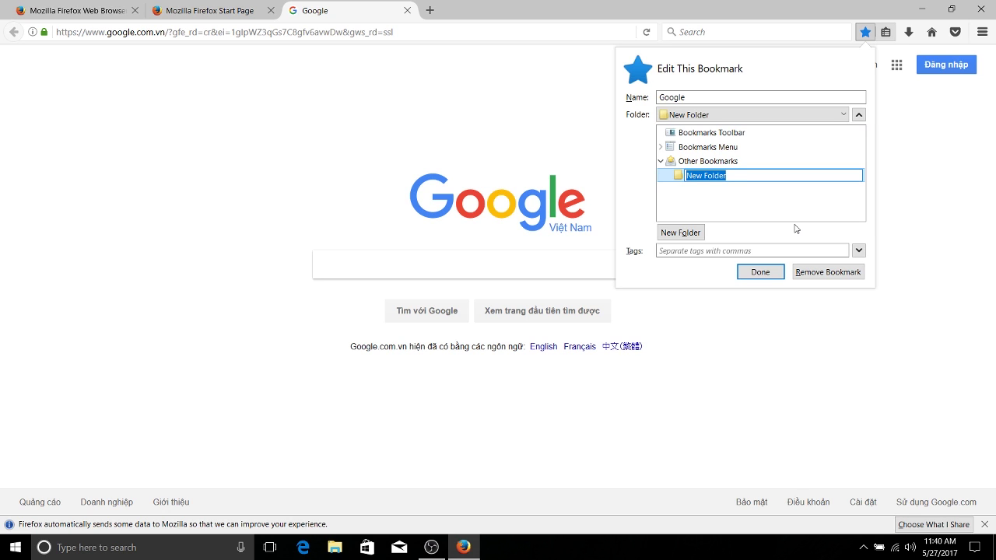
- Name the new folder 'Chris' Test Folder' and expand Other Bookmarks to show it
text(Chris' Test Folder)
key(Return)
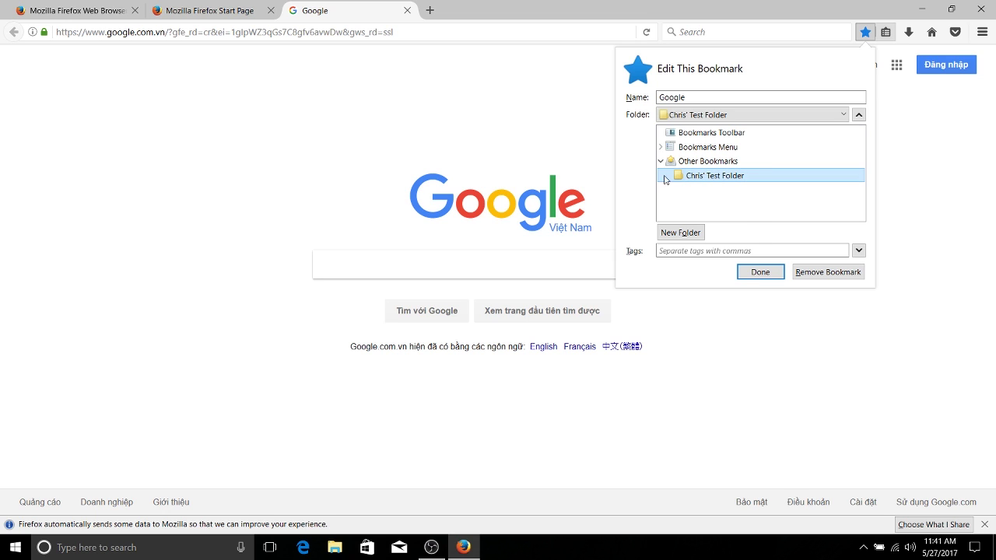
click(661, 162)
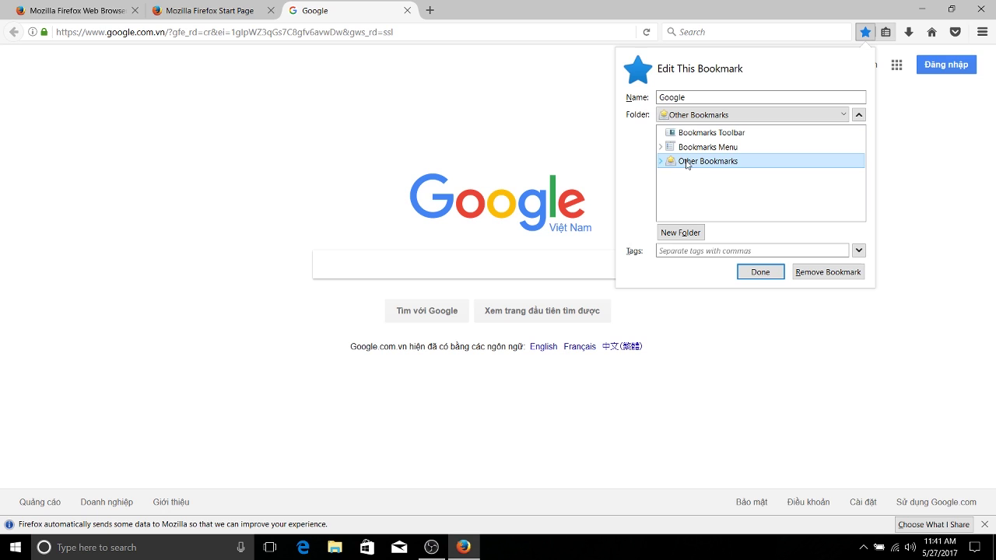
click(661, 161)
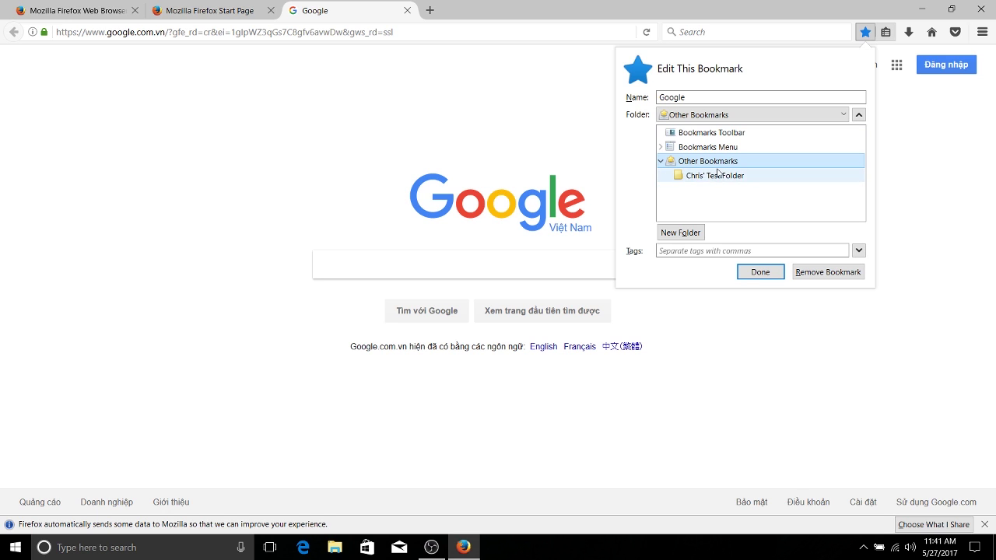
- Drag Chris' Test Folder onto the Bookmarks Toolbar and expand Bookmarks Toolbar and Bookmarks Menu
drag(694, 181, 724, 137)
click(704, 133)
click(660, 132)
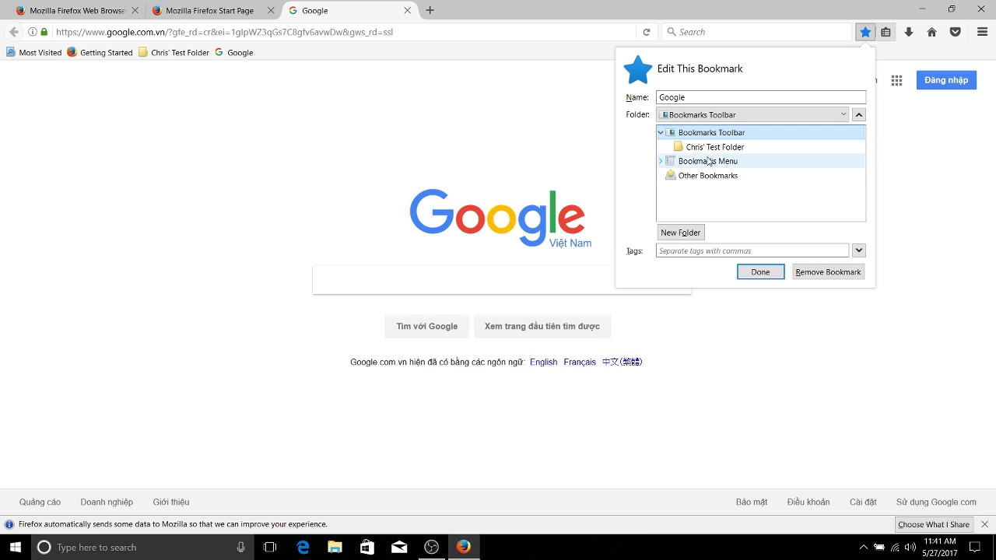
click(660, 161)
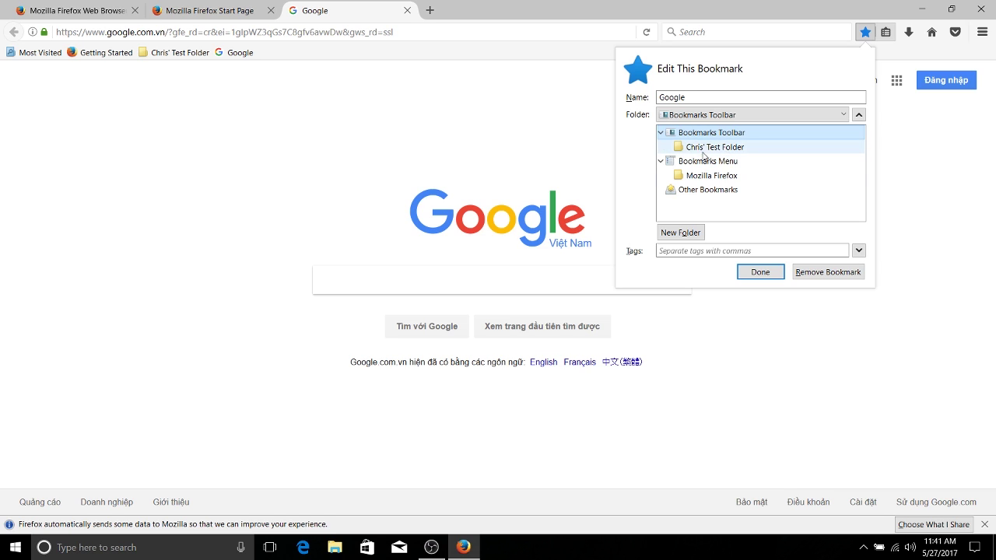
- Create 'Test Folder 2' inside Chris' Test Folder and finish saving the Google bookmark
click(686, 227)
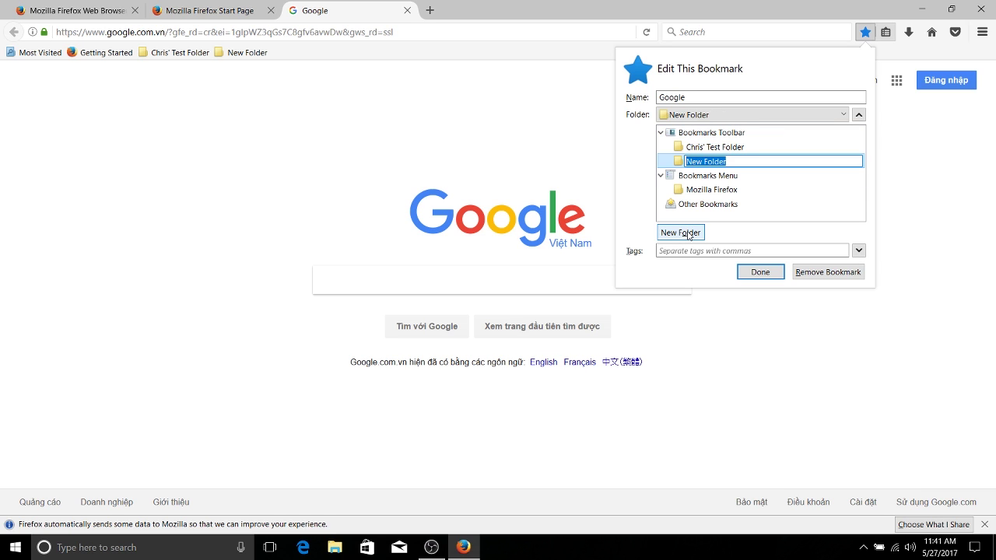
text(Test Folder 2)
key(Return)
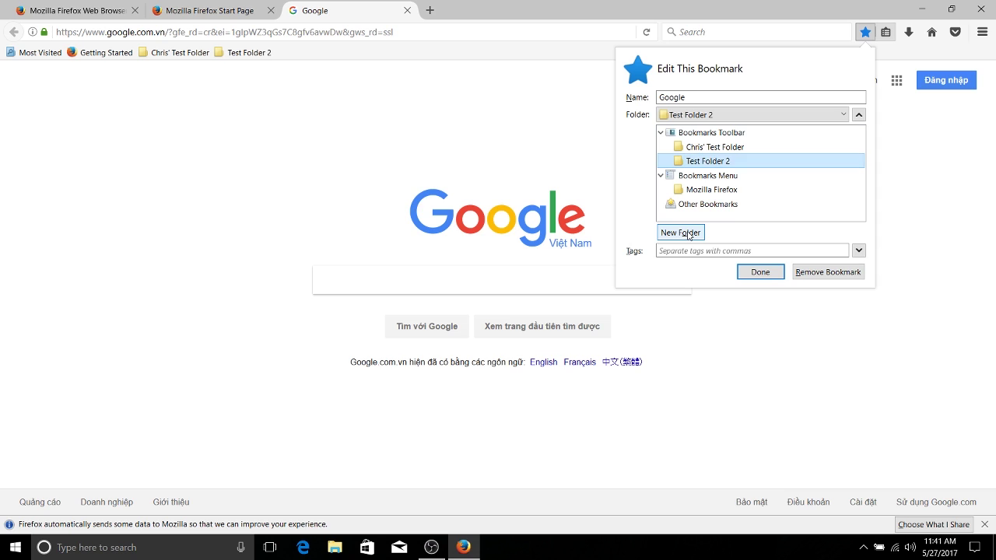
drag(691, 165, 756, 150)
click(668, 147)
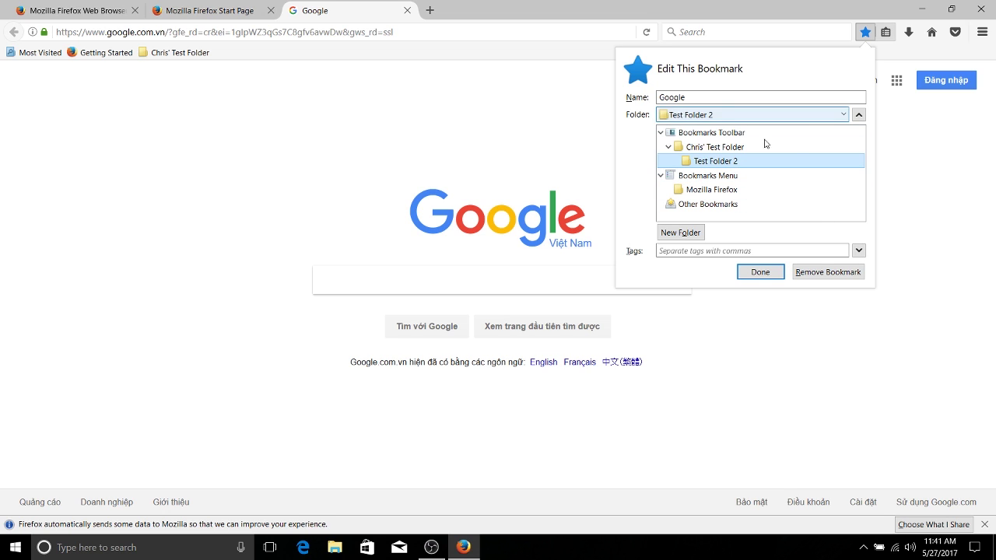
click(779, 278)
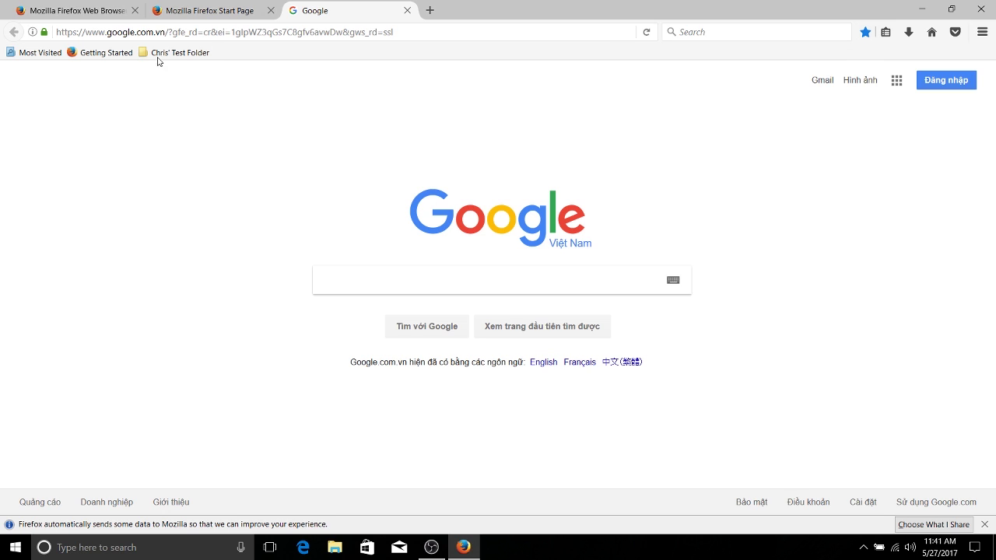
- Hide and reshow the bookmarks toolbar, then close the Google tab
right_click(863, 35)
click(899, 82)
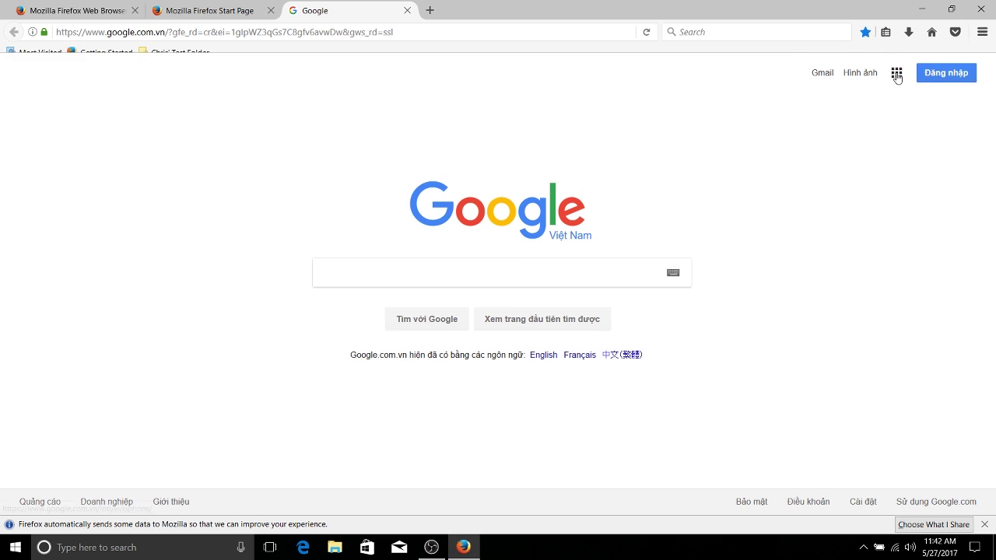
right_click(871, 33)
click(909, 84)
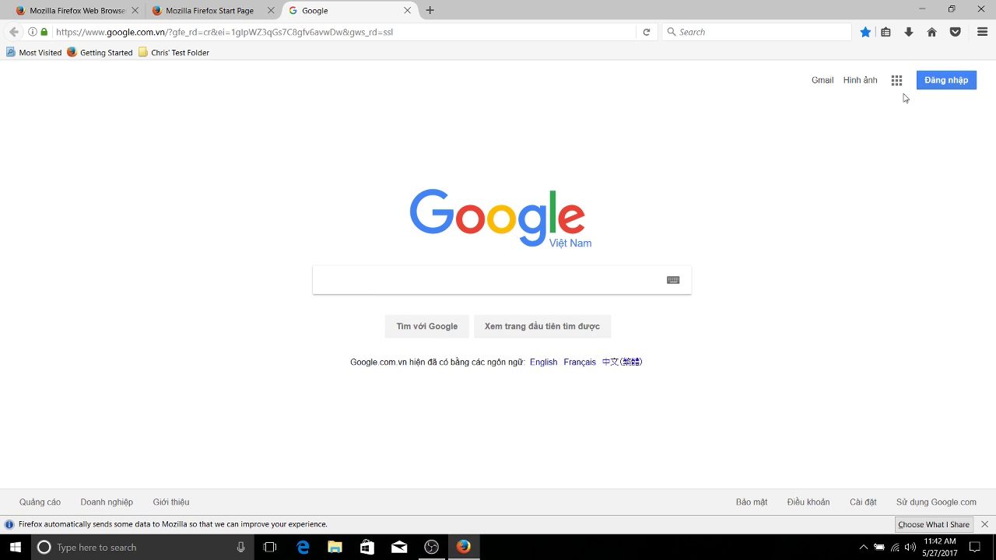
key(ctrl+w)
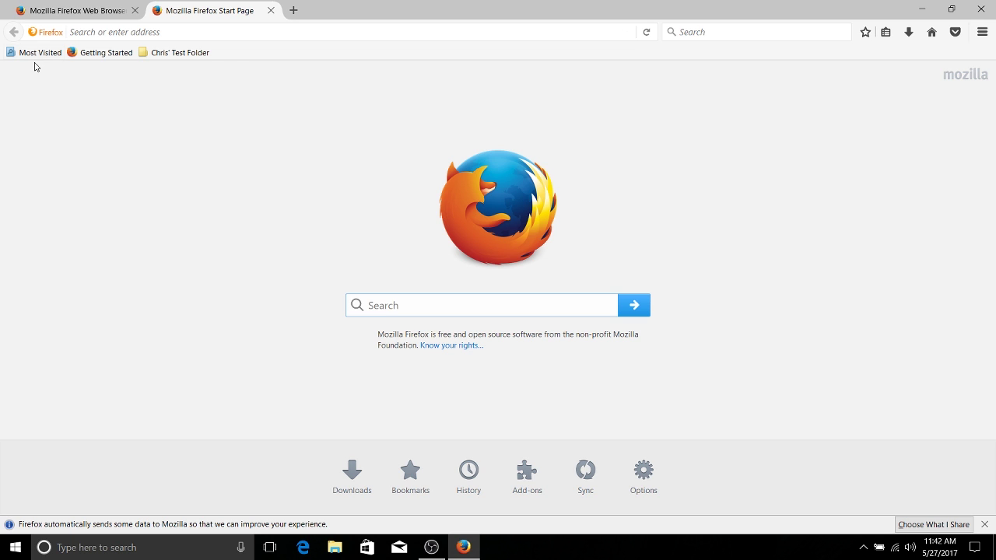
- Browse the Most Visited folder, then open the Getting Started support page
click(42, 57)
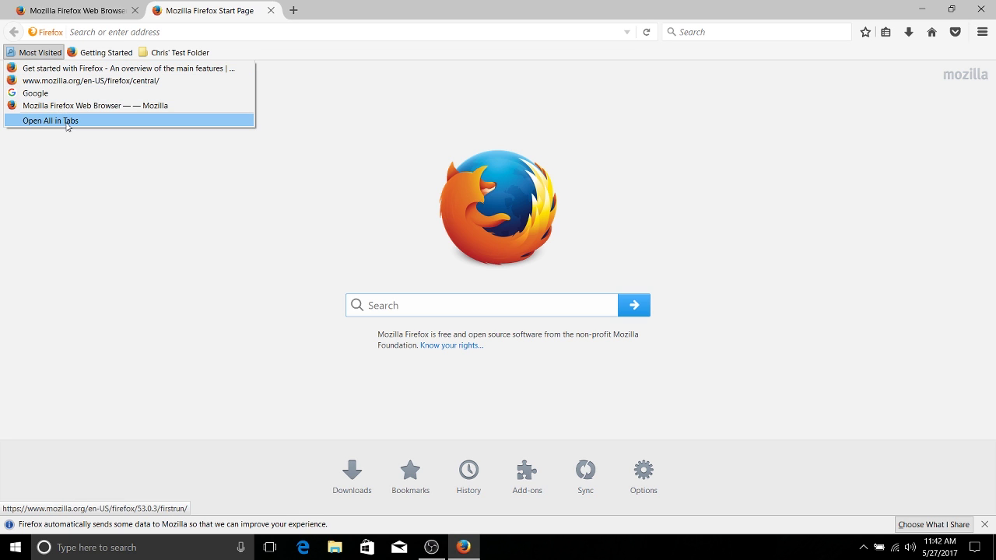
mouse_move(174, 52)
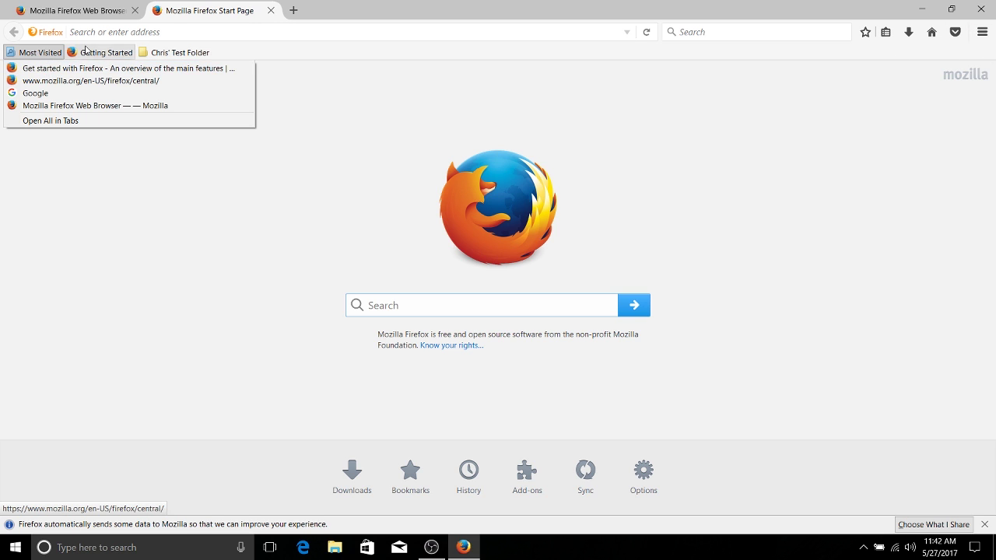
click(269, 54)
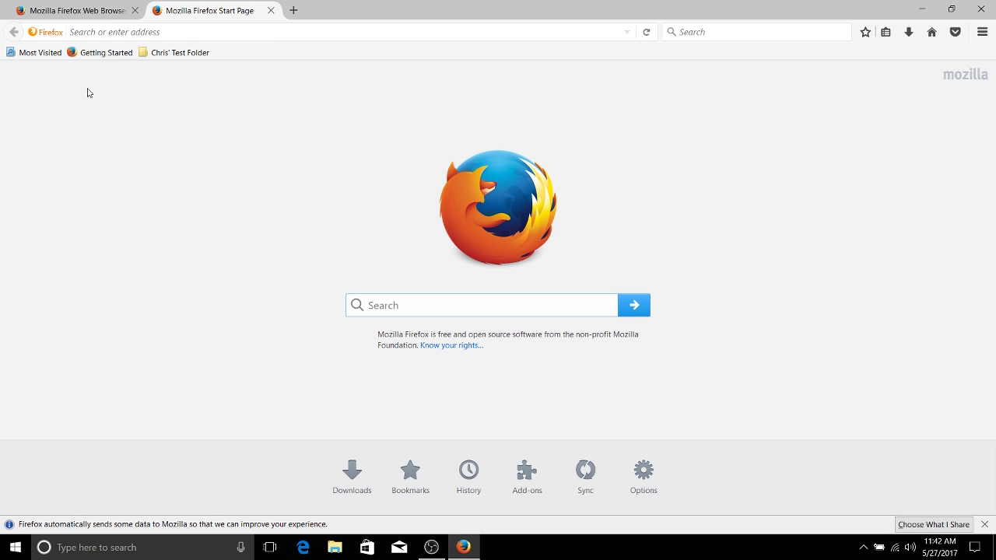
click(109, 54)
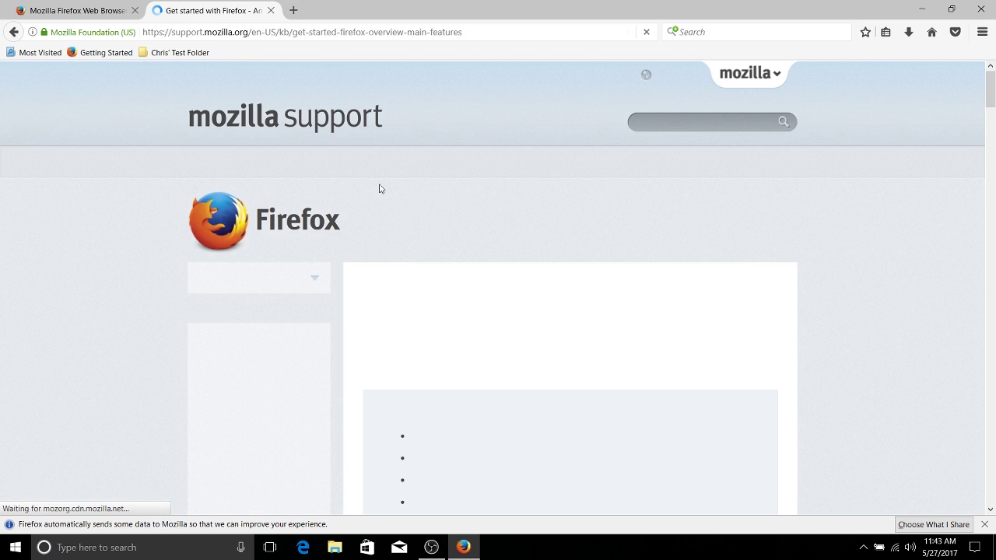
- In a new tab, open Google from Chris' Test Folder > Test Folder 2
click(294, 11)
click(178, 52)
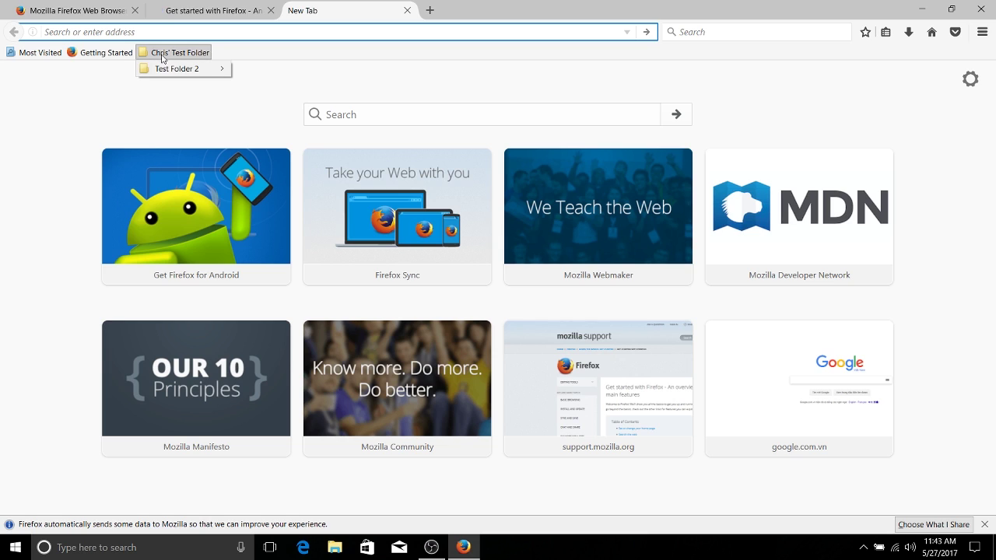
mouse_move(158, 70)
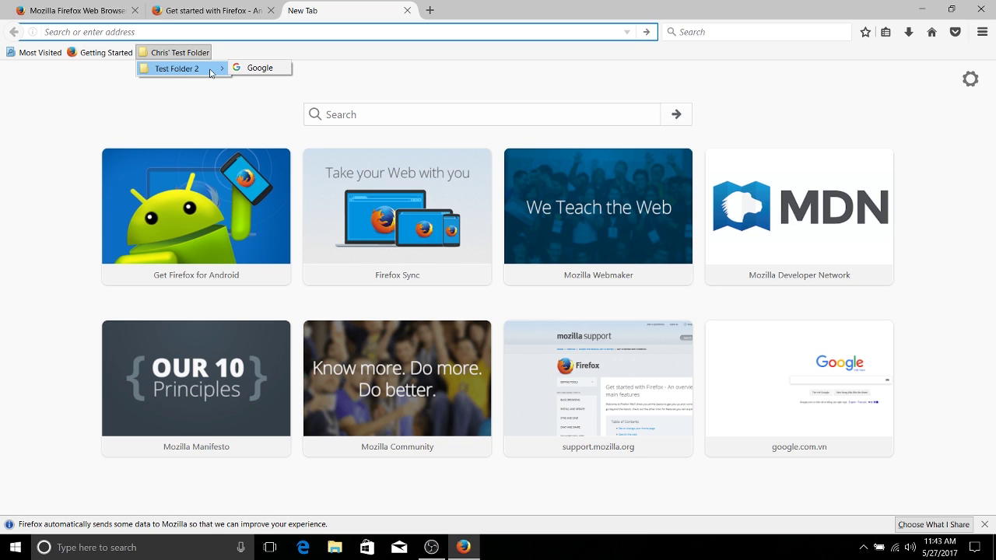
click(257, 71)
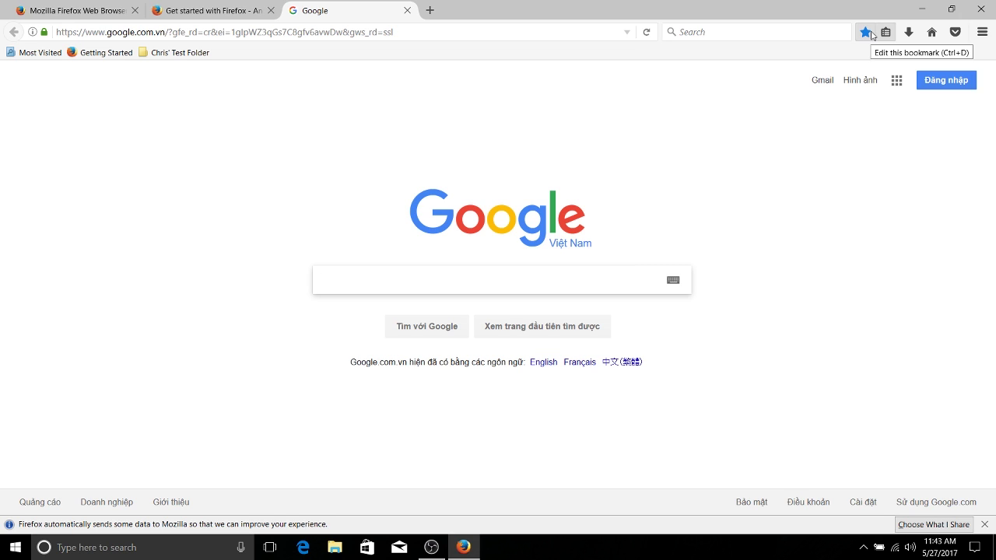
- Remove the Google bookmark, re-save it into Test Folder 2, and check Chris' Test Folder
click(866, 33)
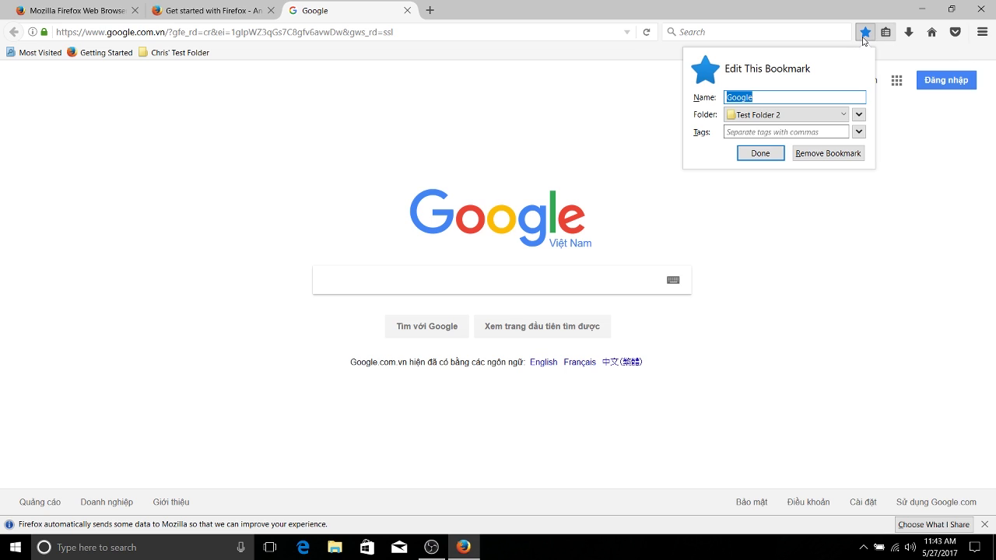
click(827, 154)
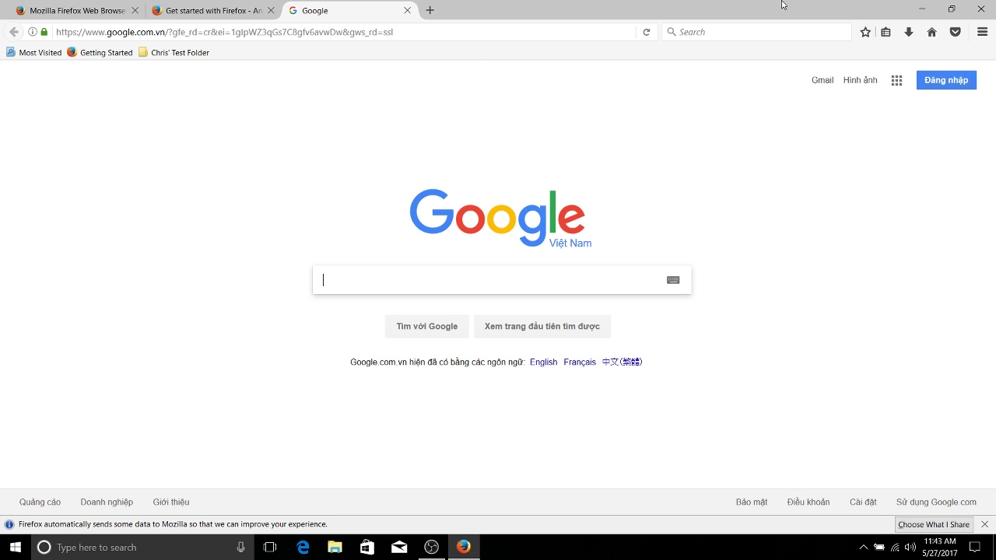
click(865, 32)
click(821, 114)
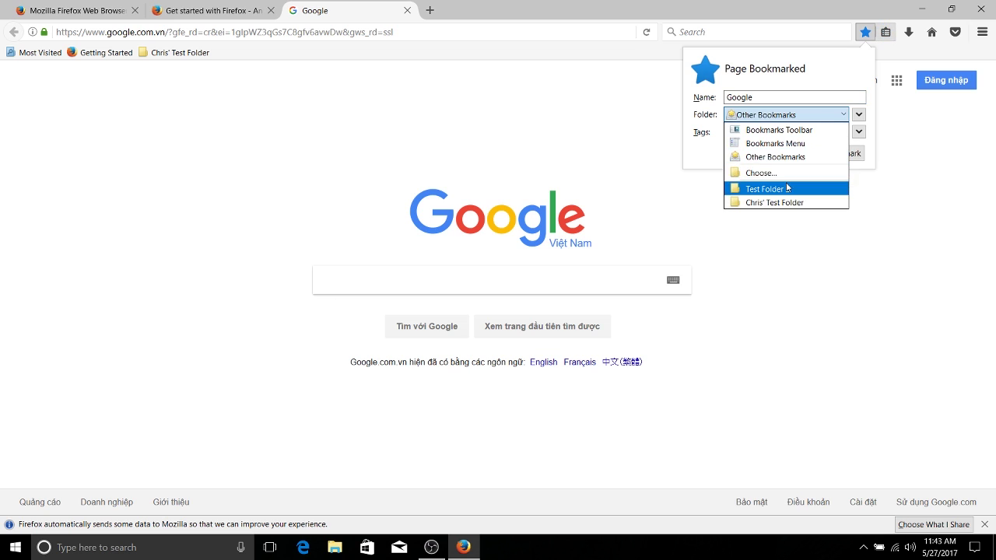
click(802, 190)
click(779, 155)
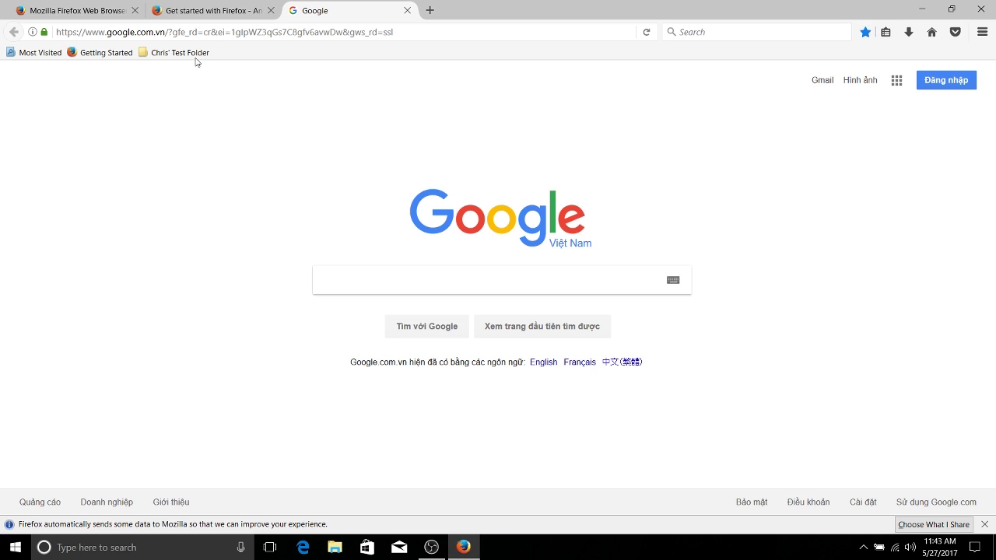
click(194, 53)
mouse_move(196, 69)
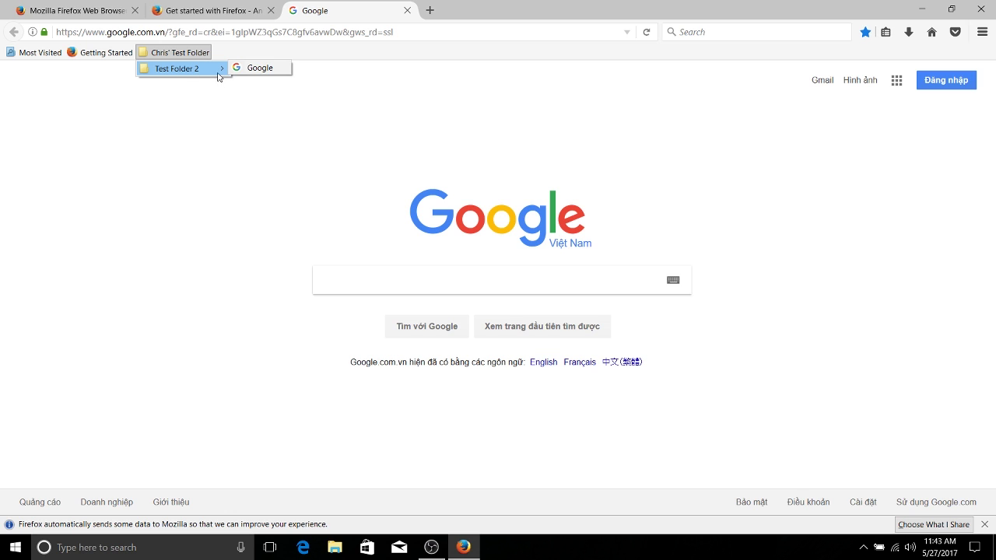
- Delete the Google bookmark and Test Folder 2 from Chris' Test Folder
right_click(251, 73)
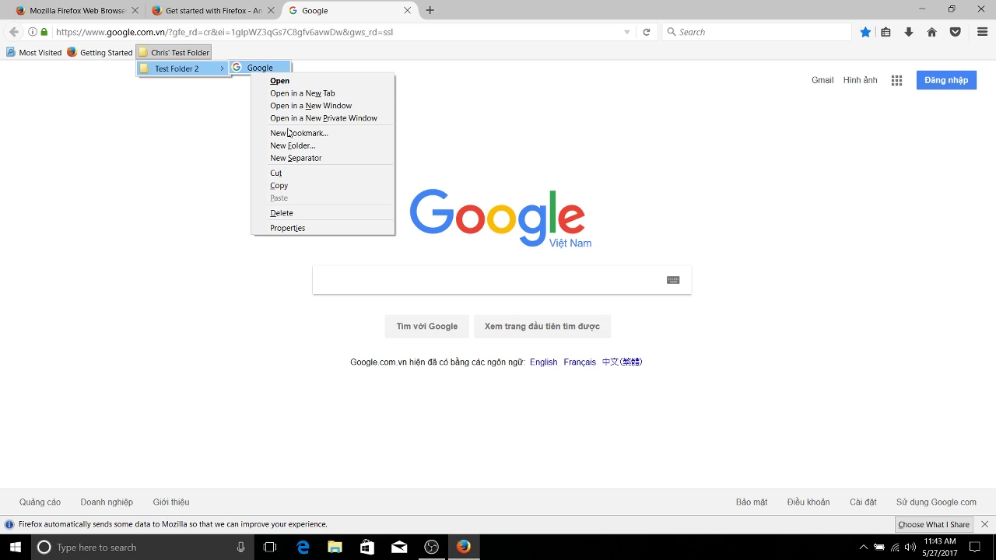
click(315, 213)
right_click(179, 68)
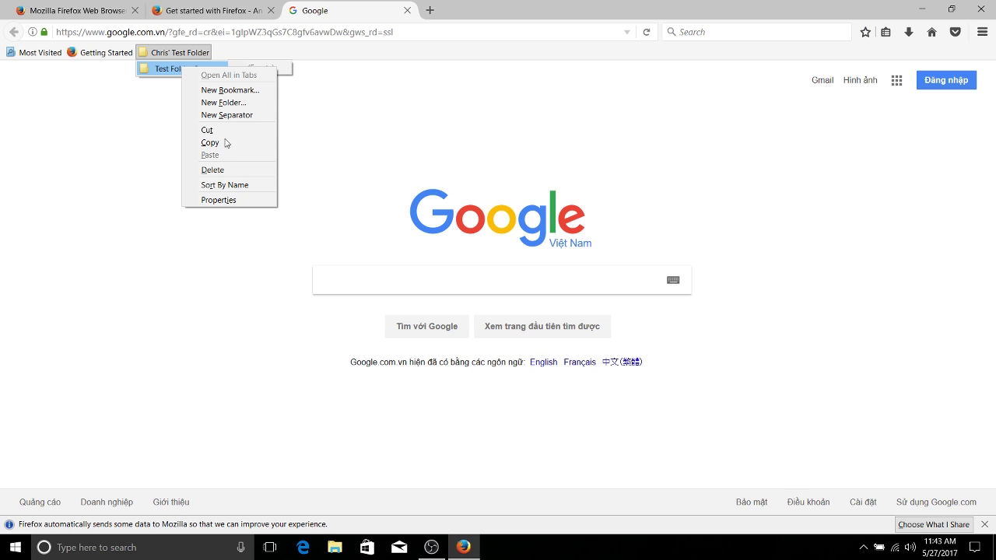
click(231, 172)
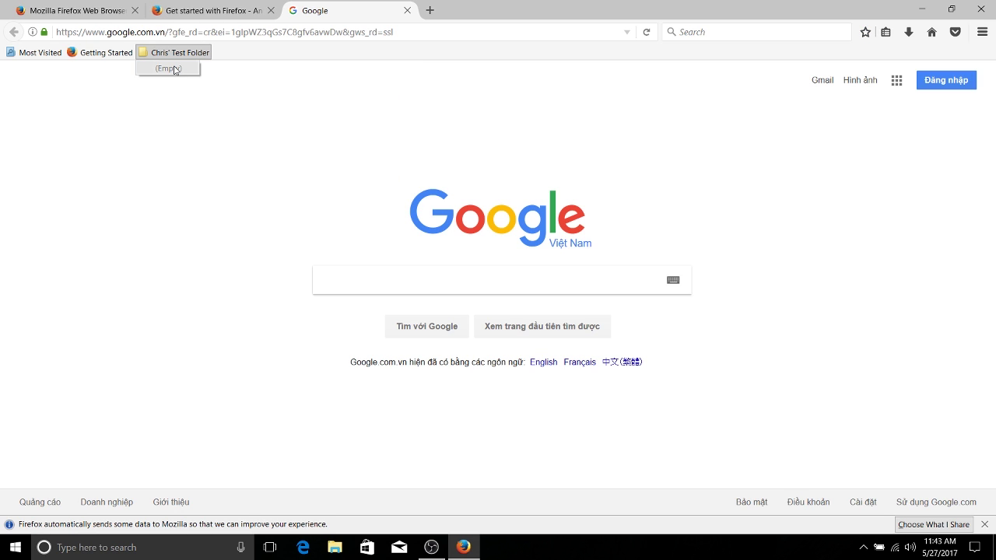
- Add a separator in Chris' Test Folder and move Getting Started into it
right_click(174, 68)
click(161, 111)
click(169, 53)
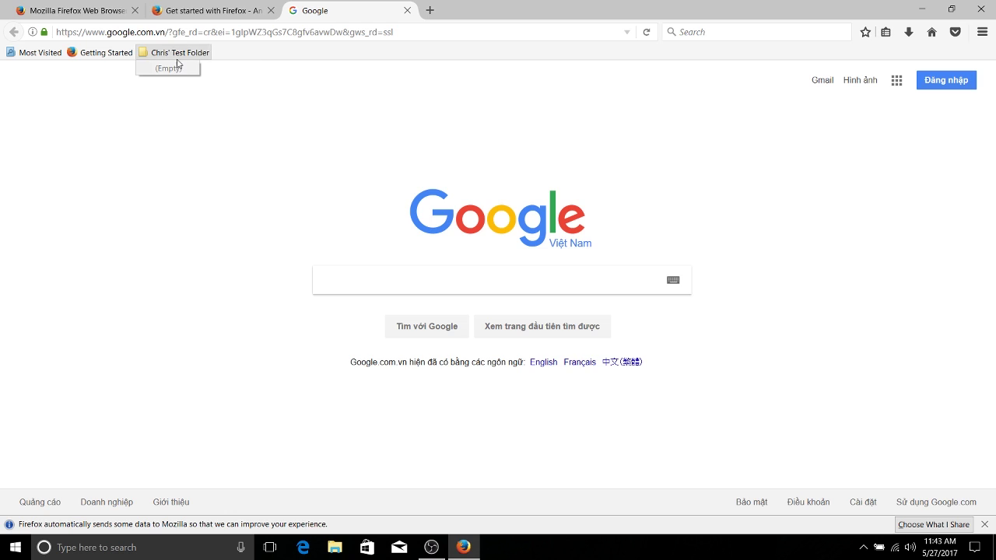
right_click(184, 70)
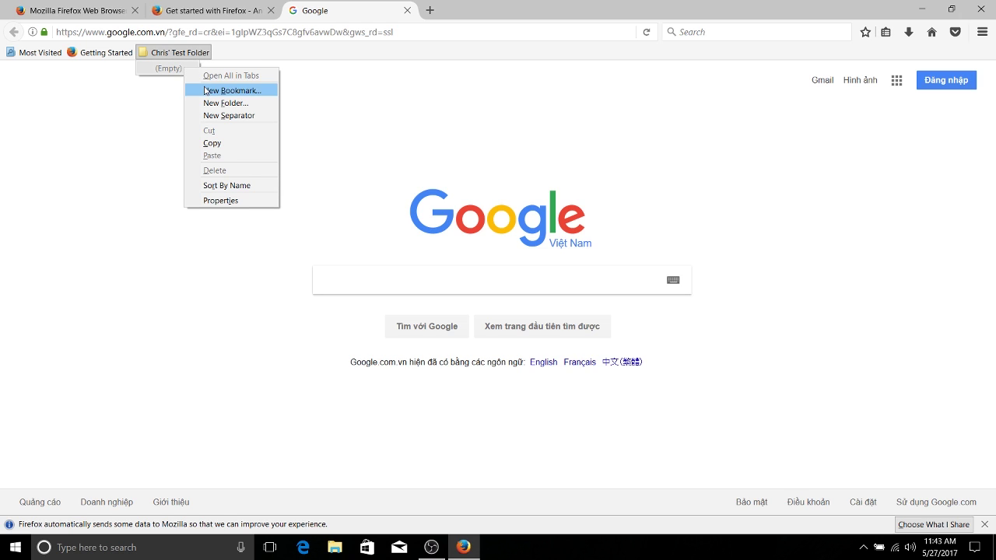
click(244, 116)
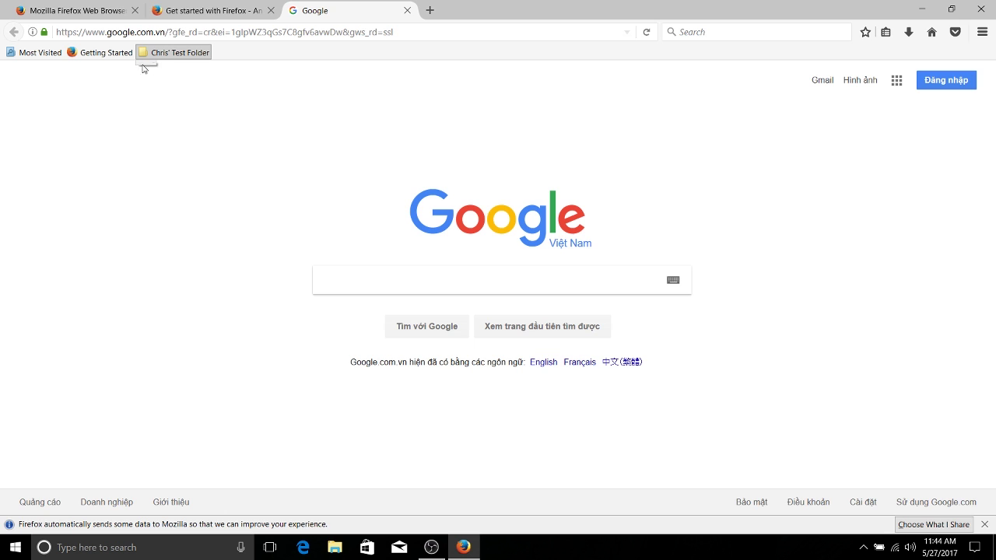
drag(101, 52, 167, 53)
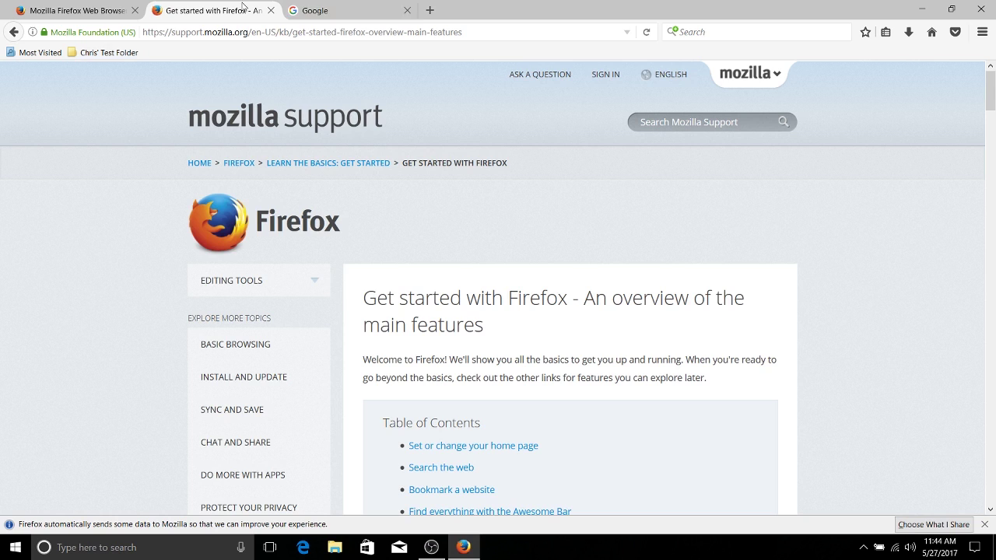
- Star the Get started with Firefox tab and save it to Chris' Test Folder
click(245, 9)
click(865, 32)
click(786, 114)
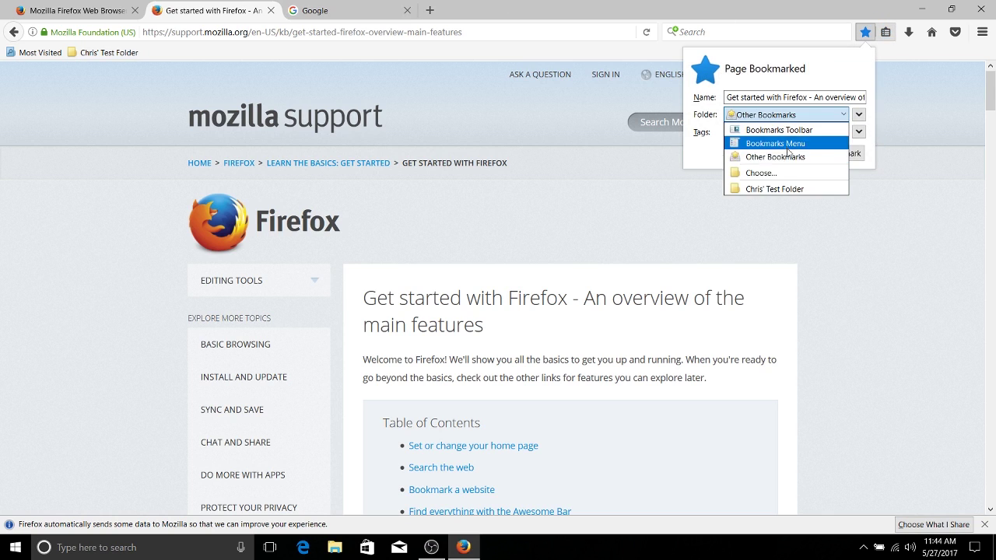
click(790, 188)
click(770, 152)
- In Chris' Test Folder, add a separator above Getting Started, then delete it
click(117, 53)
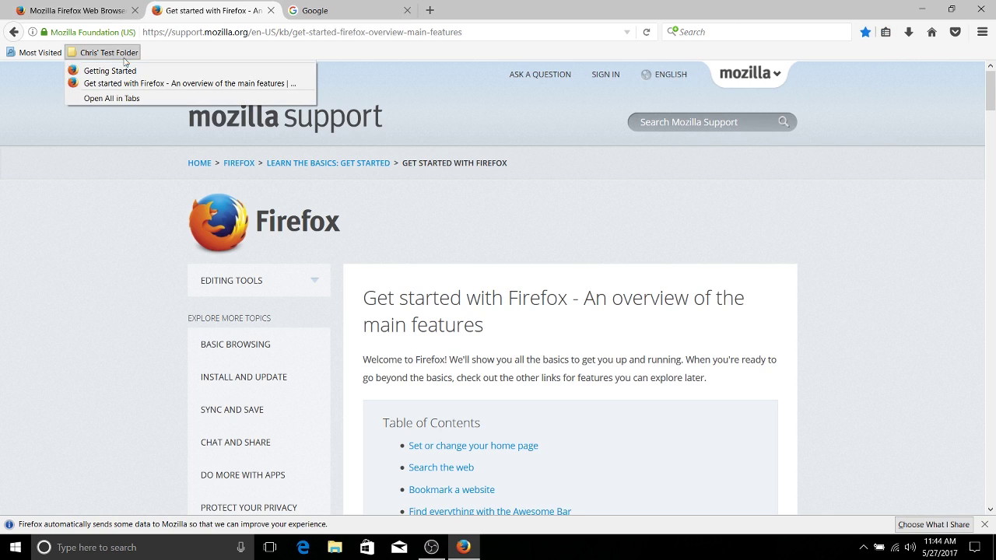
right_click(149, 71)
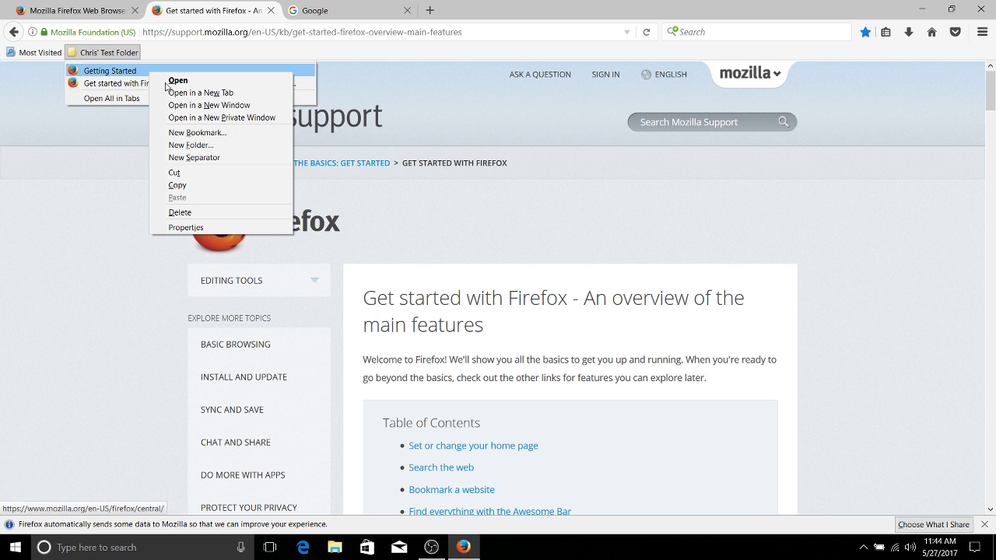
click(187, 158)
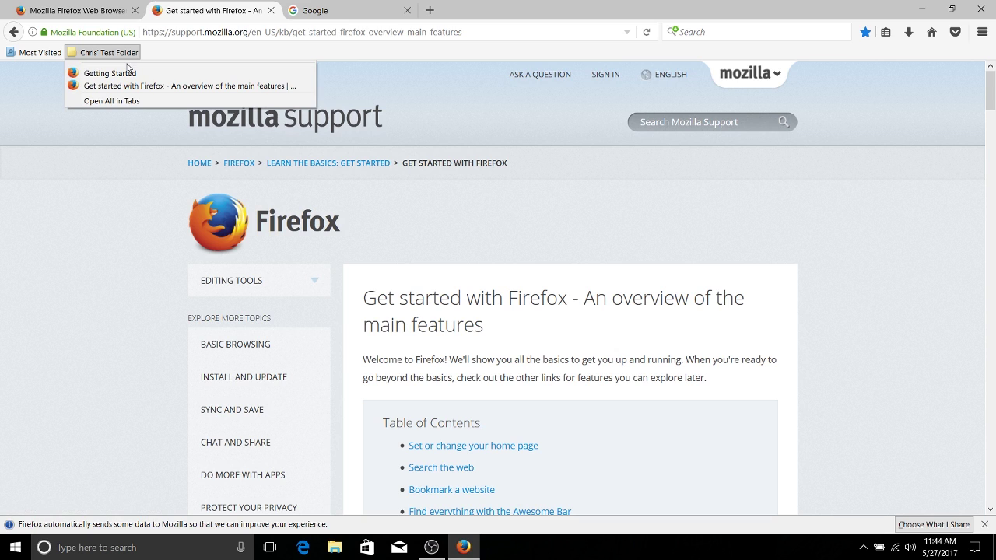
key(Delete)
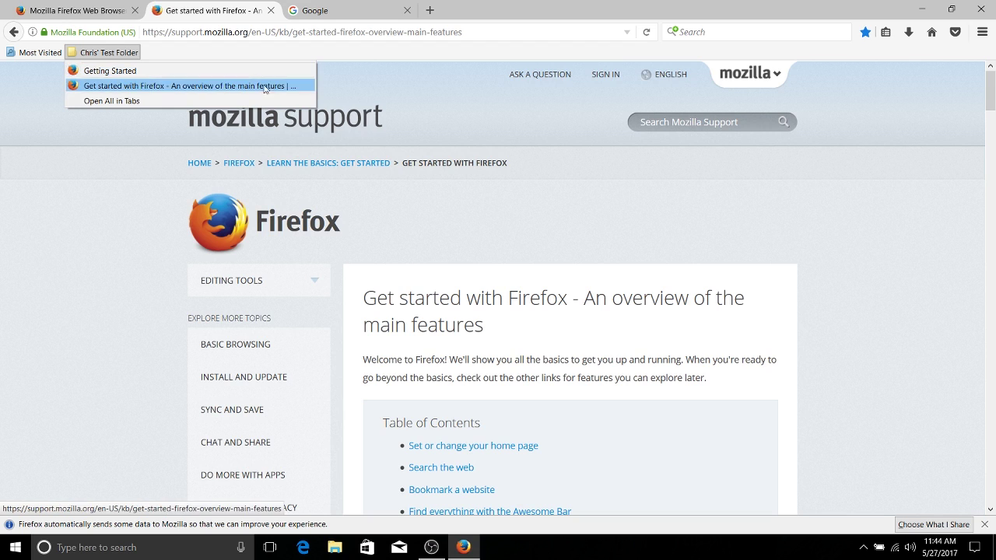
right_click(309, 81)
click(350, 167)
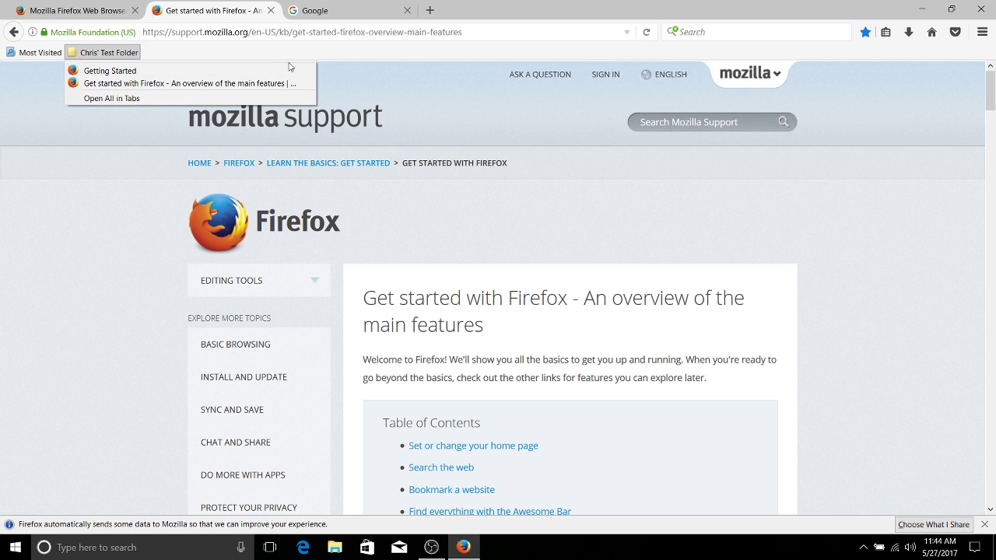
right_click(293, 67)
click(330, 153)
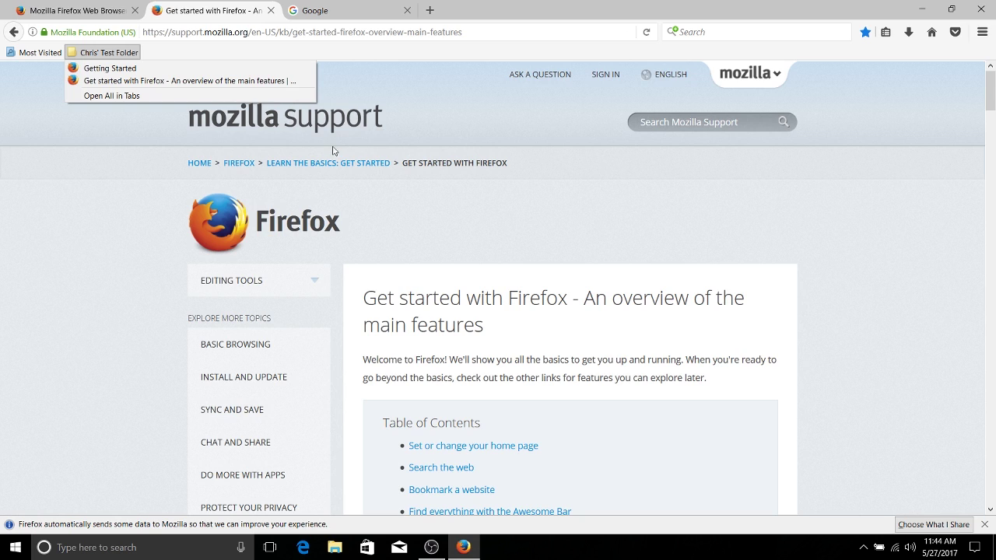
click(418, 120)
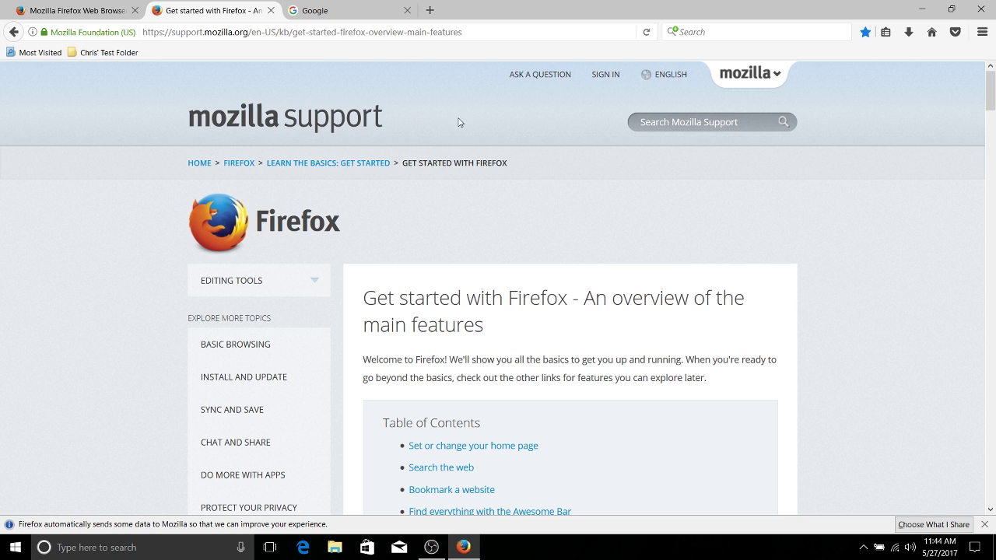
click(982, 33)
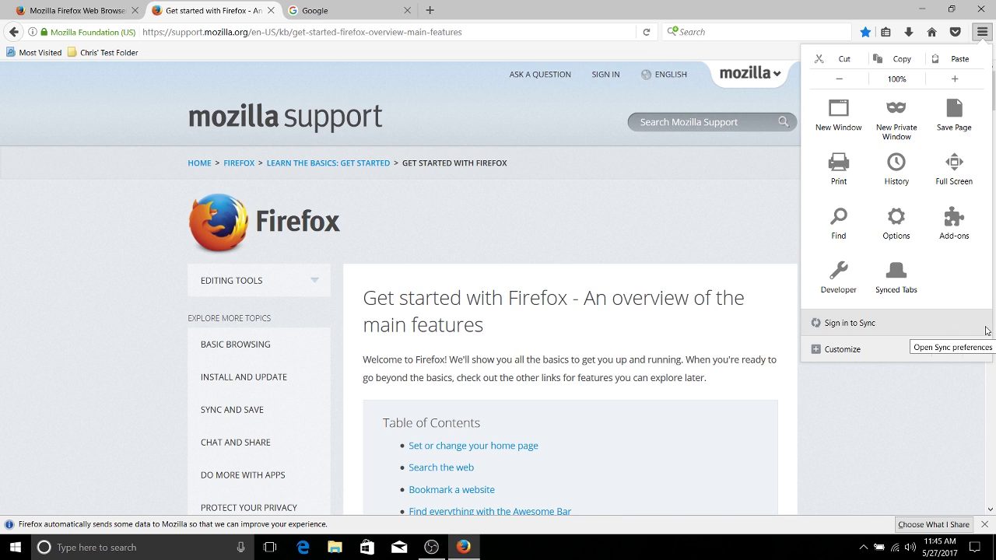
click(657, 200)
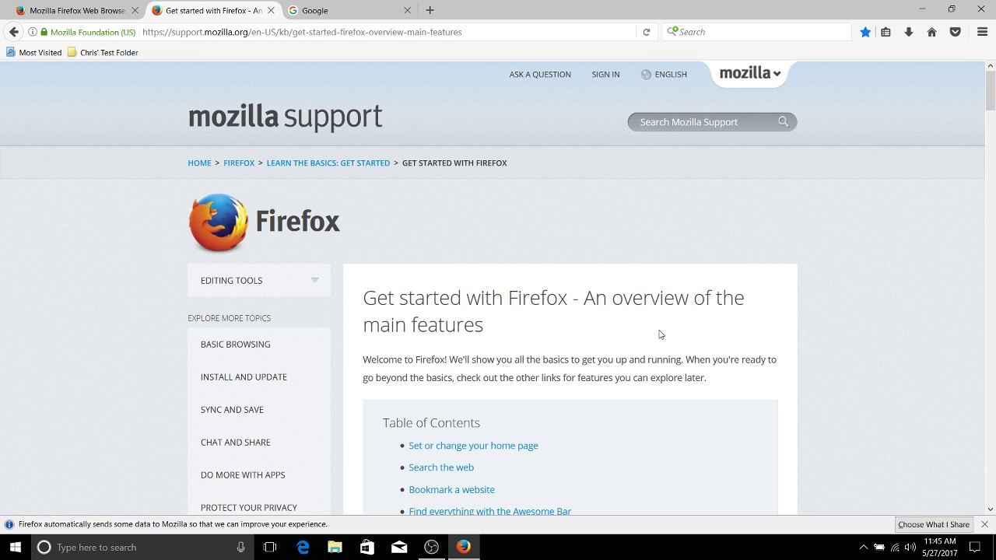
click(863, 547)
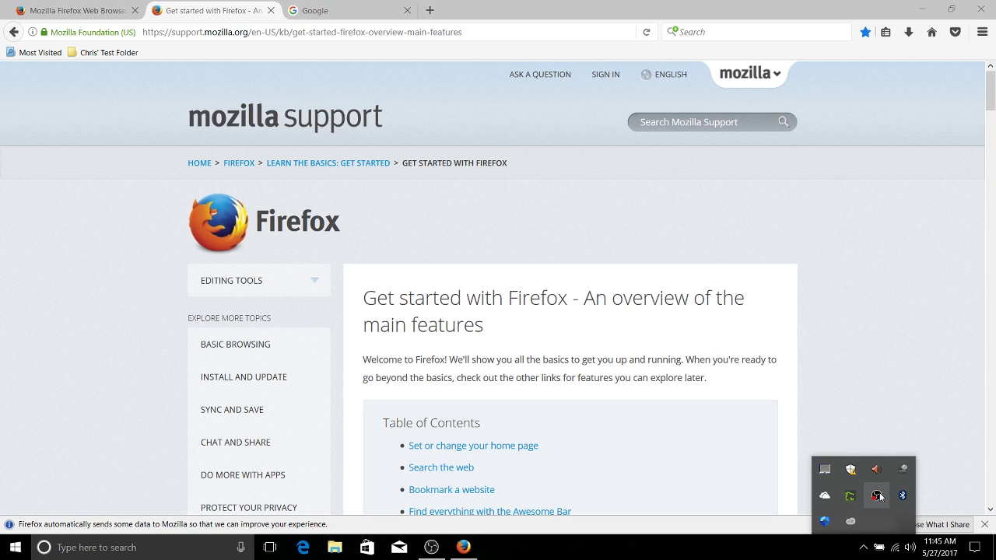